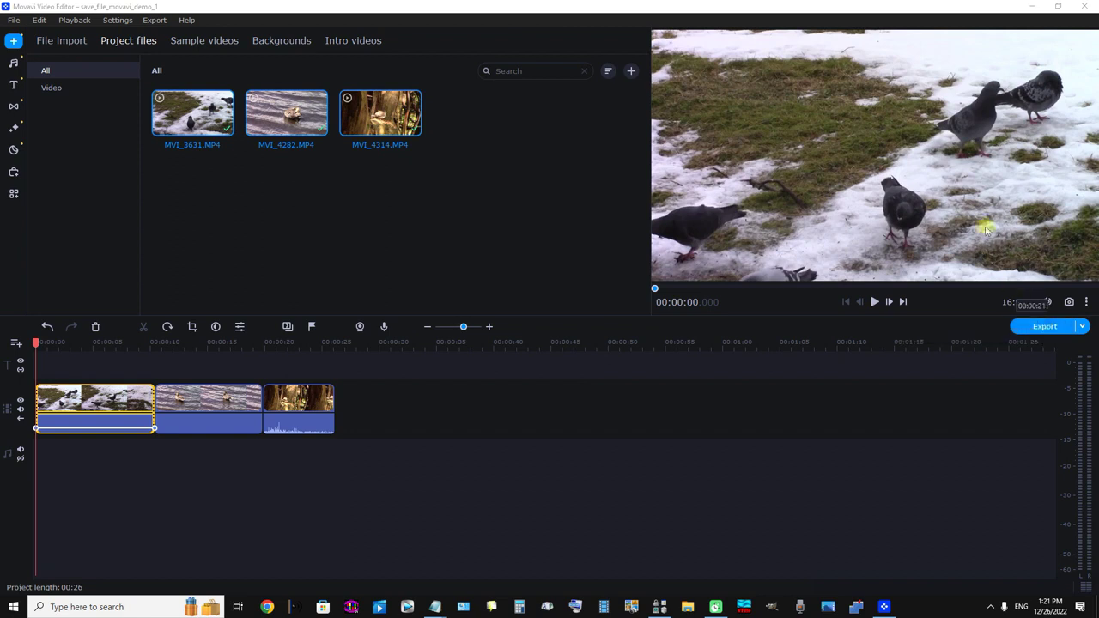
Step: Open the Export dialog set to MP4, saving to the Desktop demo_movie folder
{"action": "left_click", "coordinate": [1041, 327]}
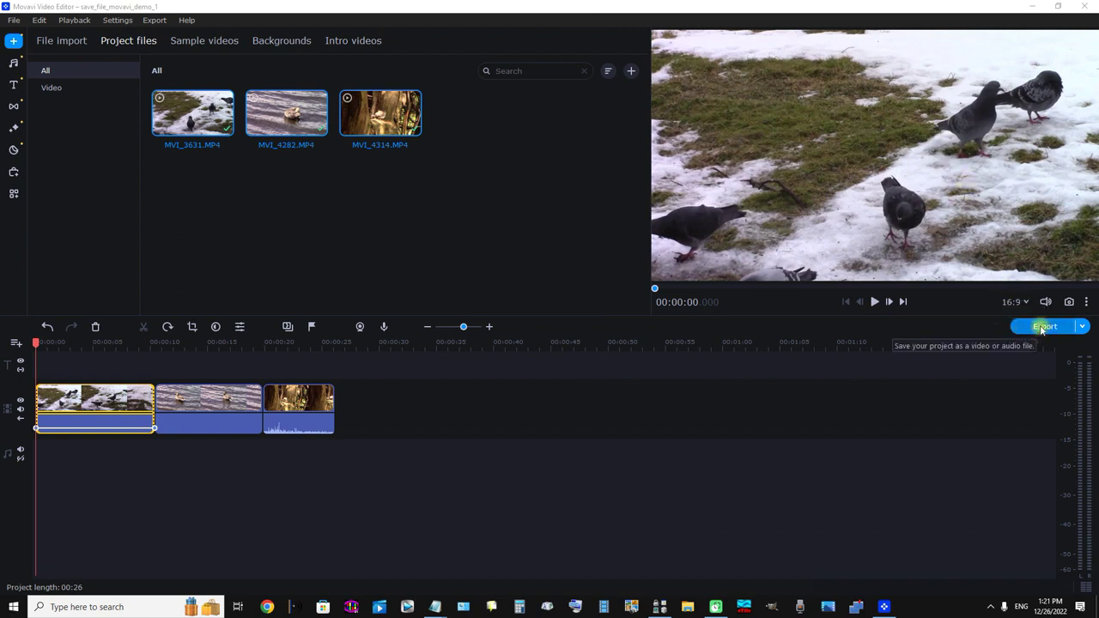
{"action": "left_click", "coordinate": [1042, 327]}
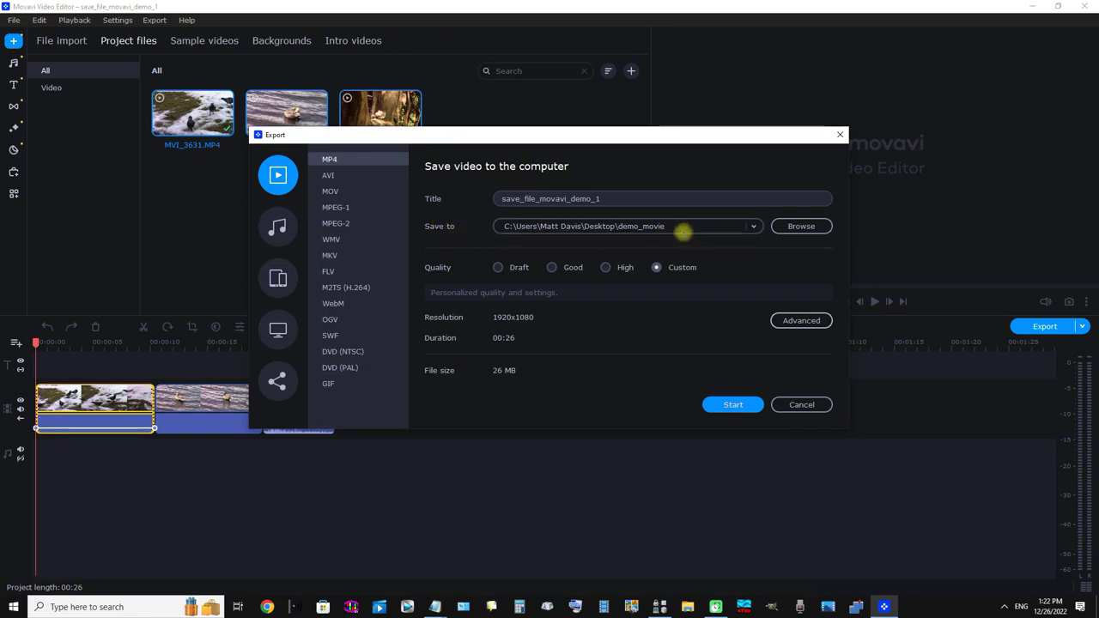
Step: Replace the default title save_file_movavi_demo_1 with video_file_1
{"action": "double_click", "coordinate": [635, 199]}
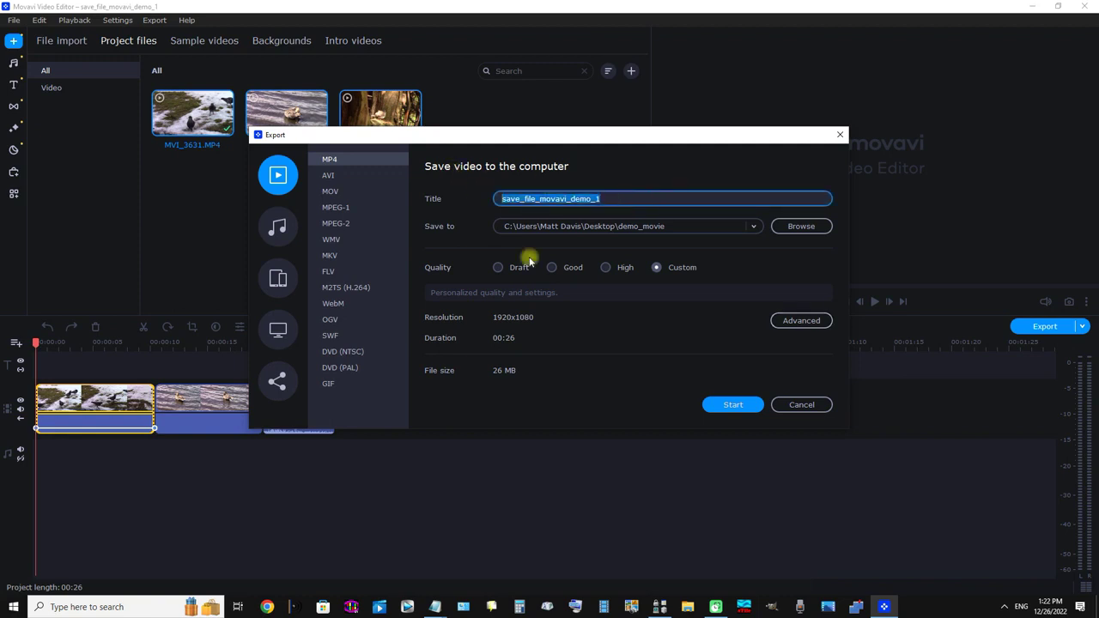
{"action": "type", "text": "v"}
{"action": "key", "text": "BackSpace"}
{"action": "type", "text": "vi"}
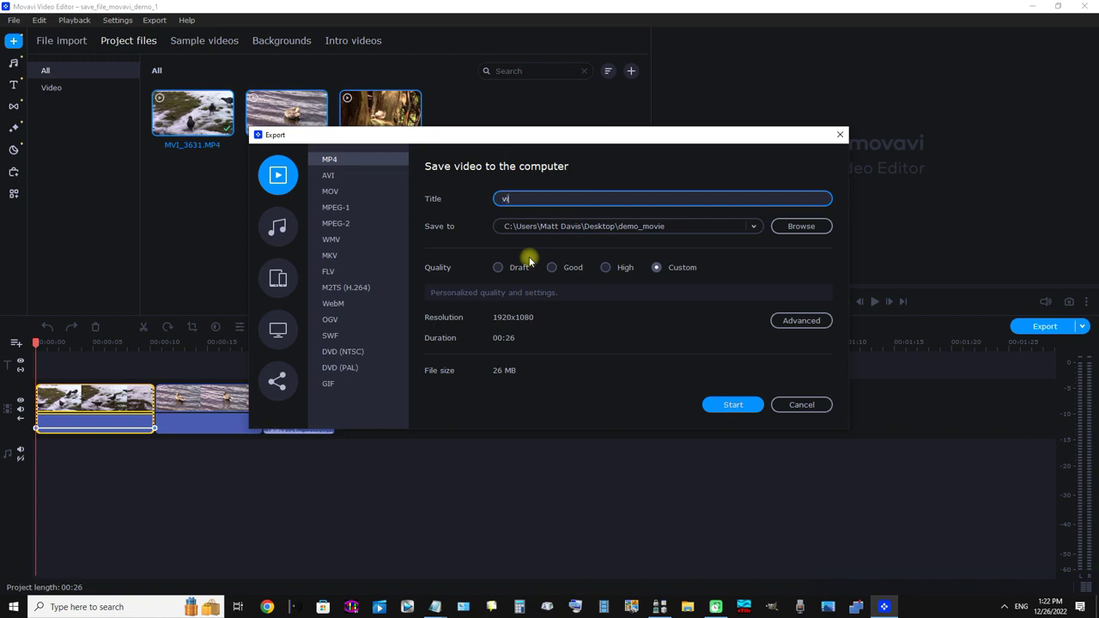
{"action": "type", "text": "deo_"}
{"action": "type", "text": "file_1"}
Step: Review the advanced settings (MPEG-4, 1920x1080, 23.98 fps) and accept them unchanged
{"action": "left_click", "coordinate": [805, 323]}
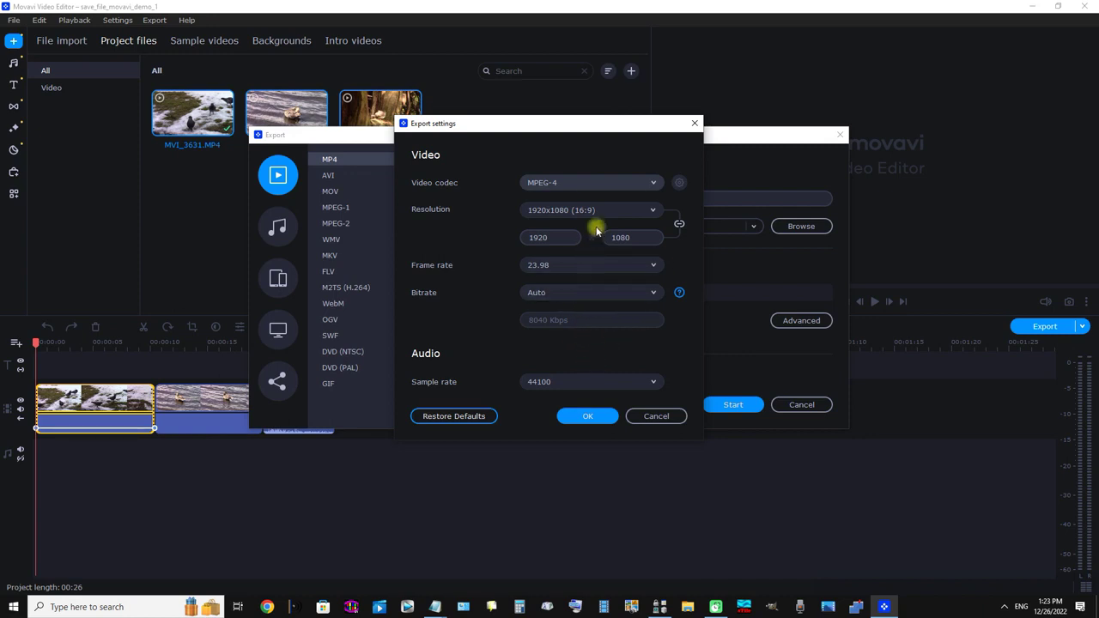
{"action": "left_click", "coordinate": [587, 415]}
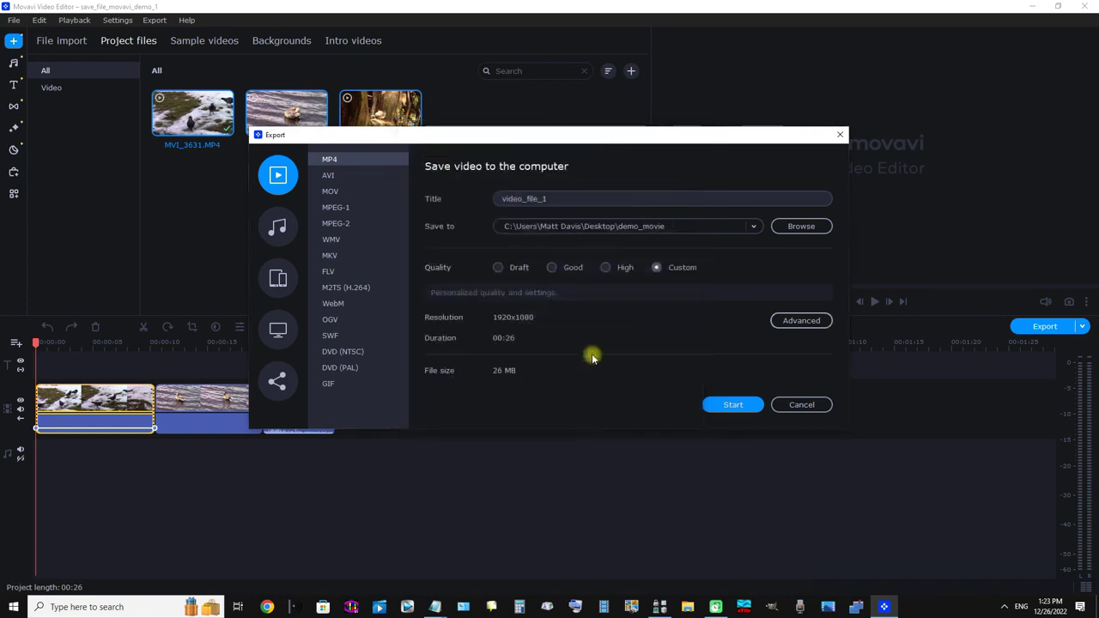
Step: Export the project as video_file_1.mp4 and confirm the successful-save message
{"action": "left_click", "coordinate": [725, 405]}
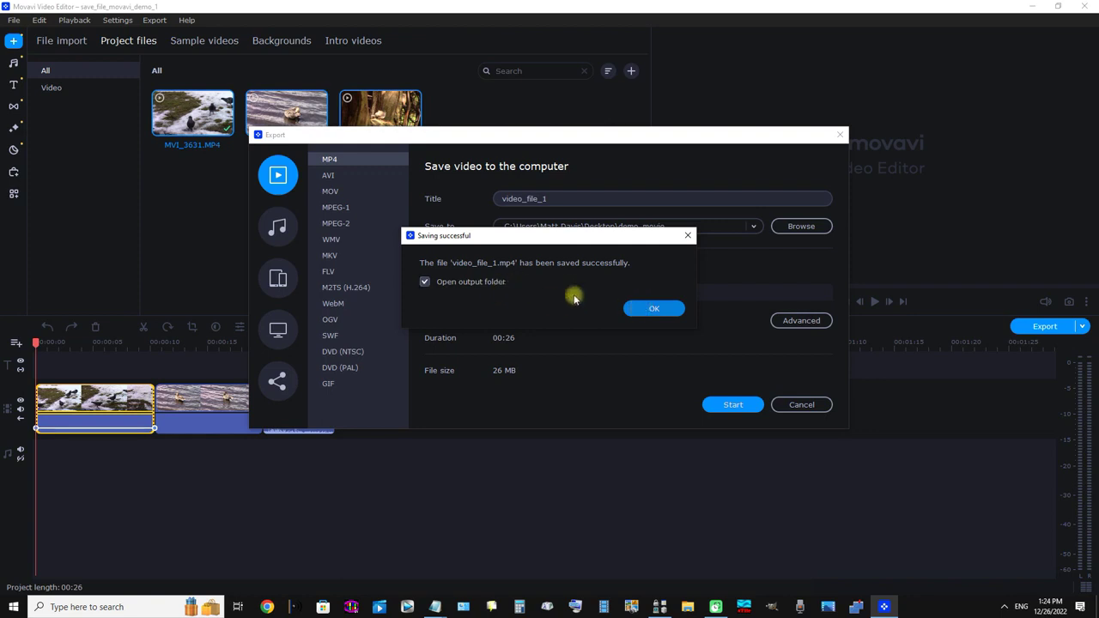
{"action": "left_click", "coordinate": [650, 309]}
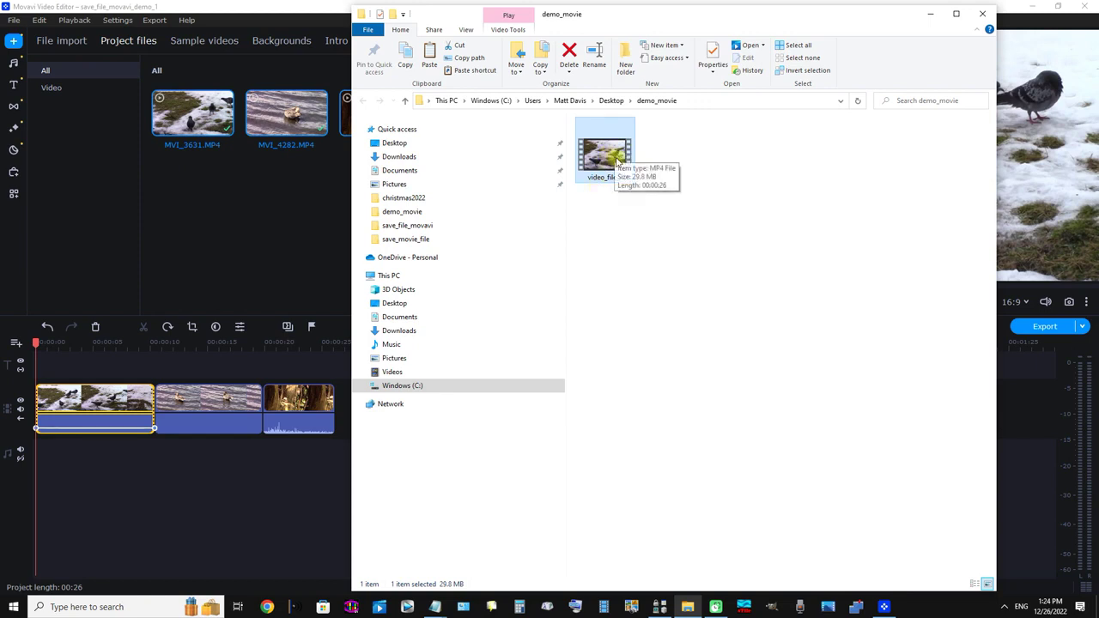
Step: Play video_file_1 from the demo_movie folder
{"action": "double_click", "coordinate": [616, 152]}
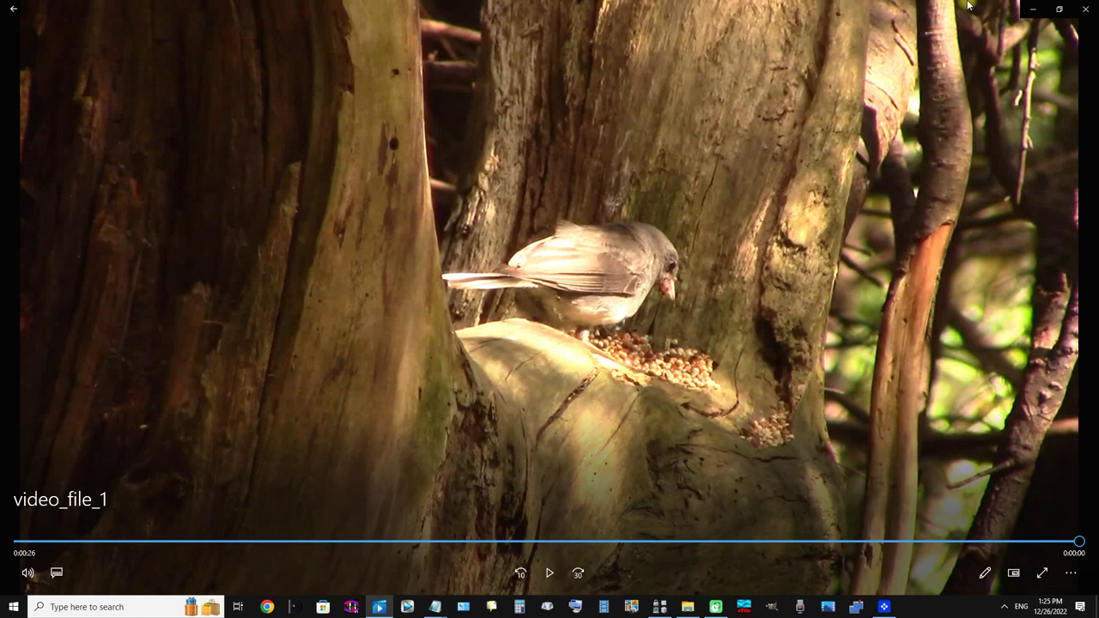
Step: Close Movies & TV after video_file_1 plays to its 0:00:26 end
{"action": "left_click", "coordinate": [1083, 9]}
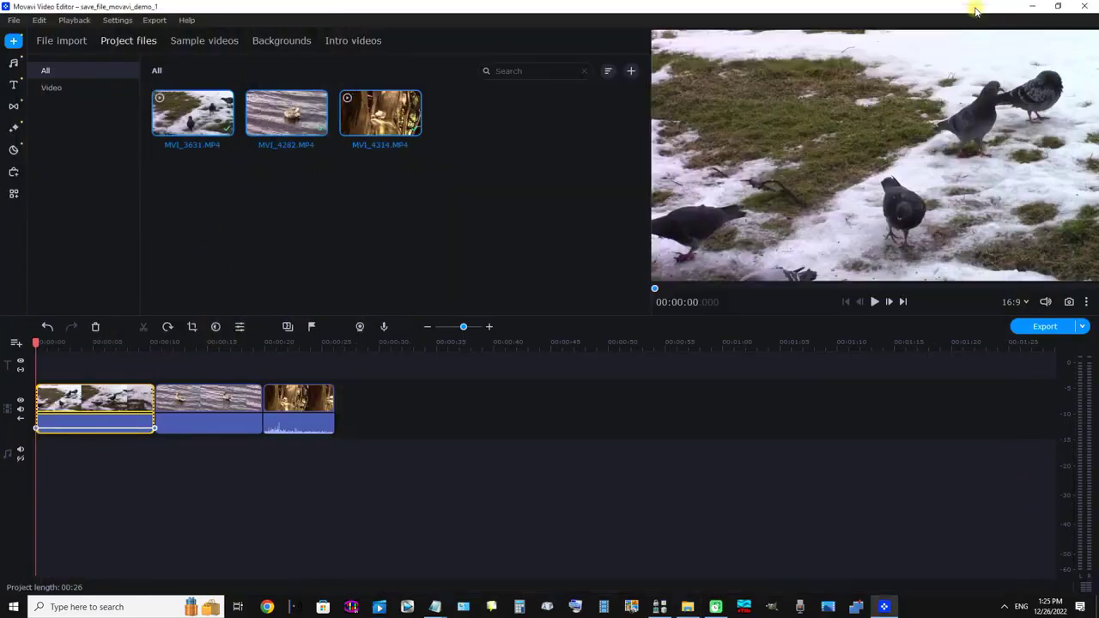
Step: Close Explorer and add a timeline selection spanning about 00:15 to 00:17
{"action": "left_click", "coordinate": [980, 13]}
{"action": "left_click", "coordinate": [1084, 327]}
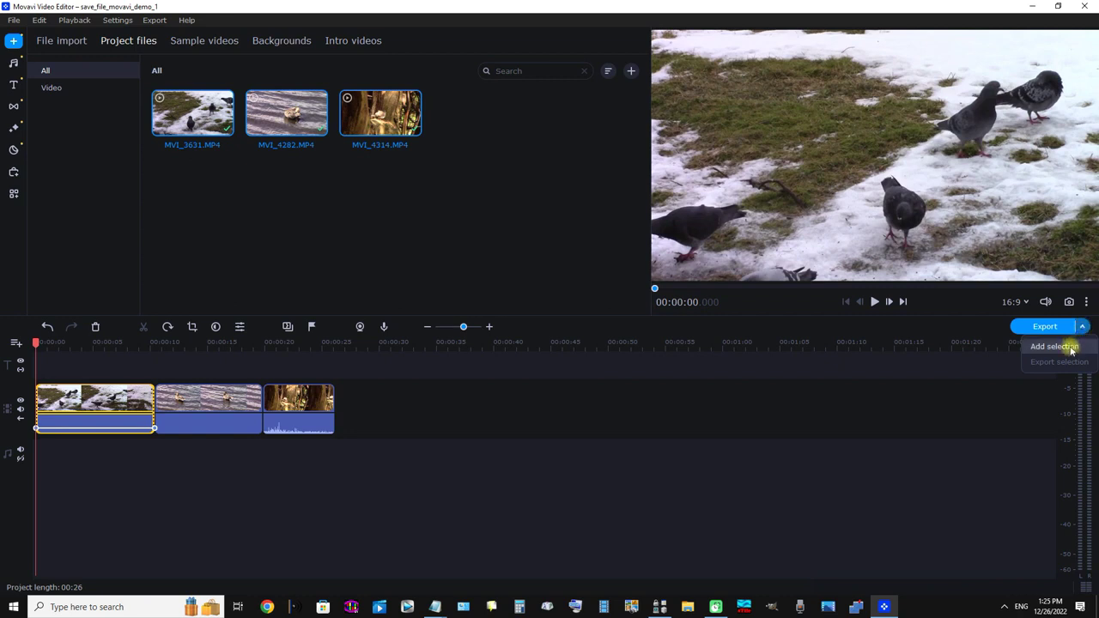
{"action": "left_click", "coordinate": [1072, 349]}
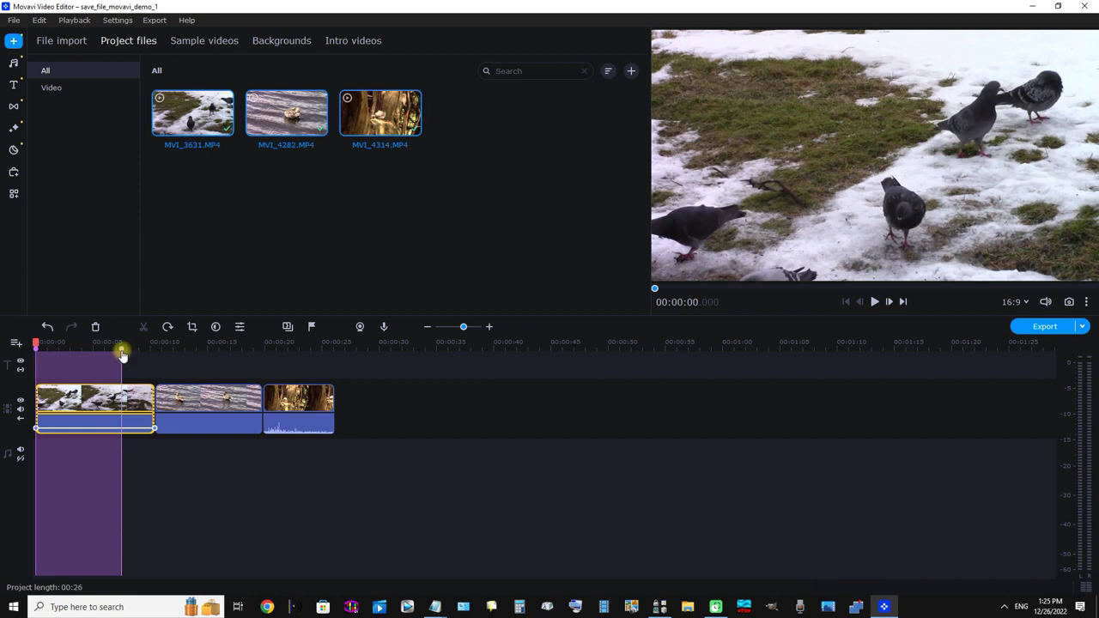
{"action": "left_click_drag", "start_coordinate": [121, 351], "coordinate": [244, 409]}
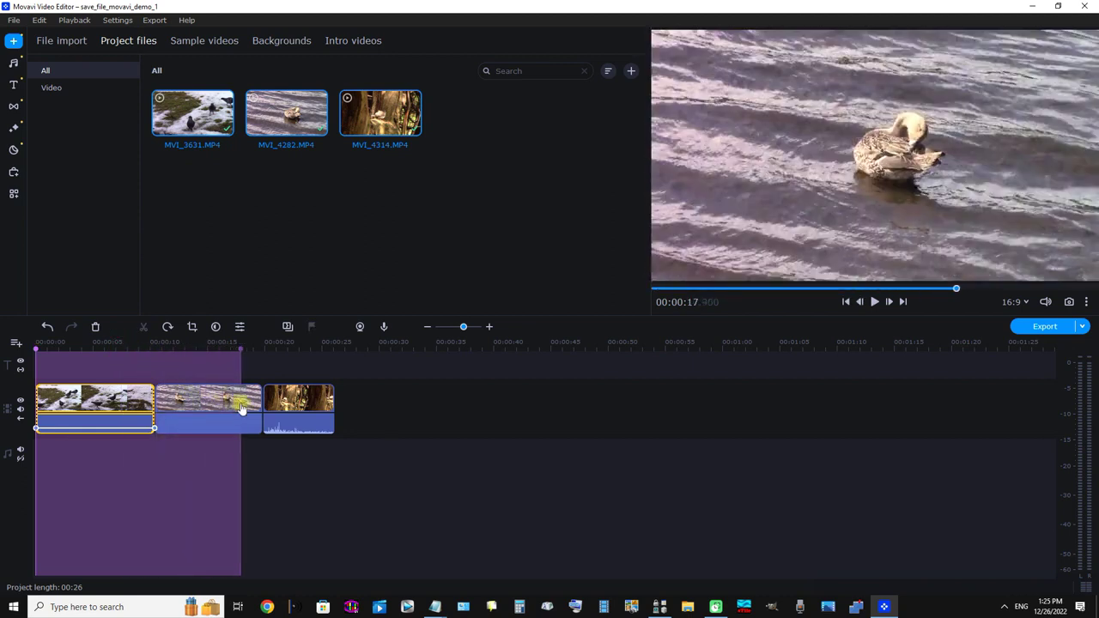
{"action": "left_click_drag", "start_coordinate": [38, 354], "coordinate": [227, 408]}
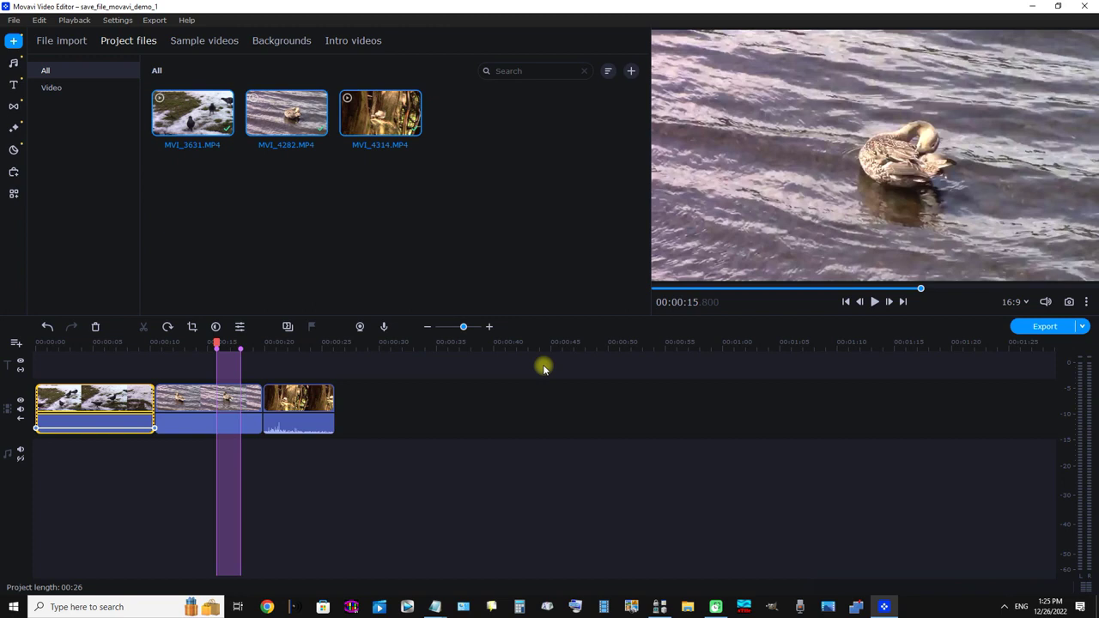
Step: Set up an export of only the selection, titled short_clip_2sec
{"action": "left_click", "coordinate": [1084, 327]}
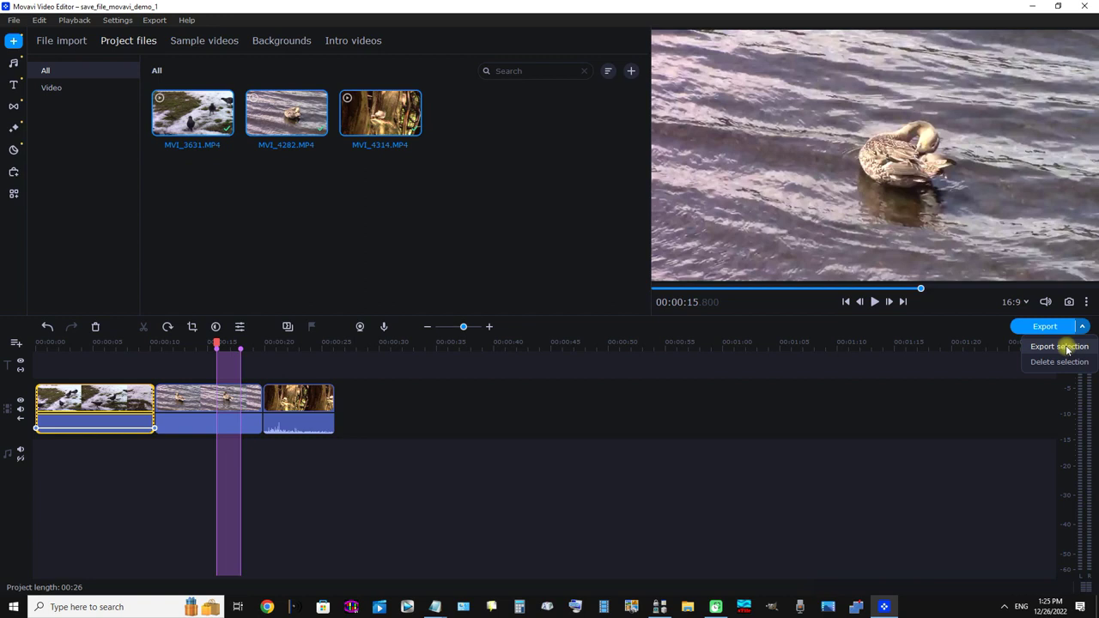
{"action": "left_click", "coordinate": [1071, 348]}
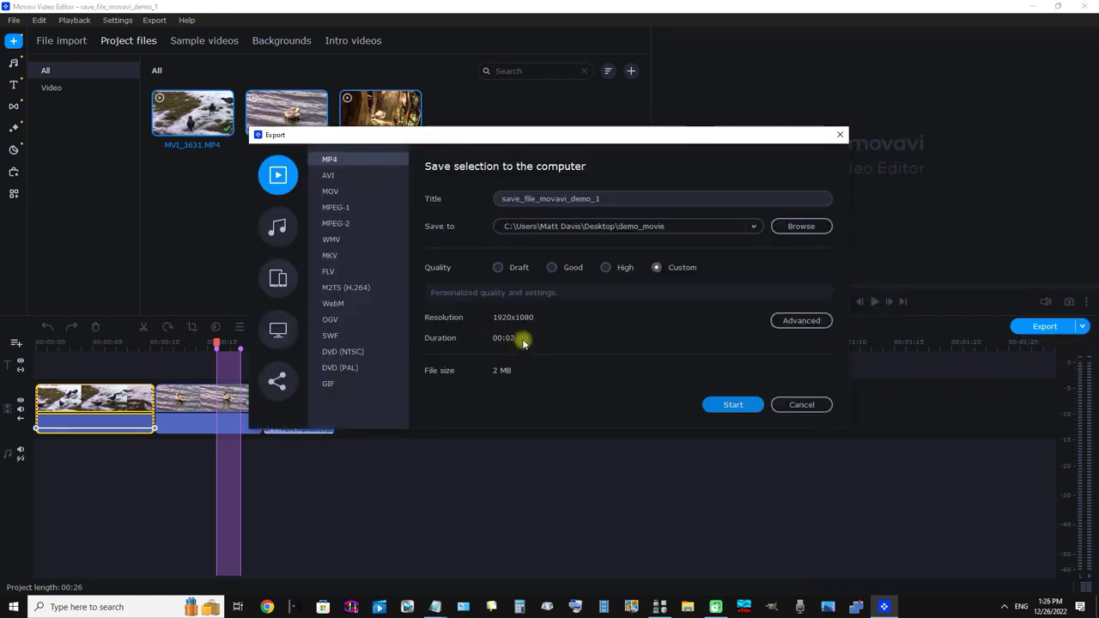
{"action": "left_click", "coordinate": [605, 199]}
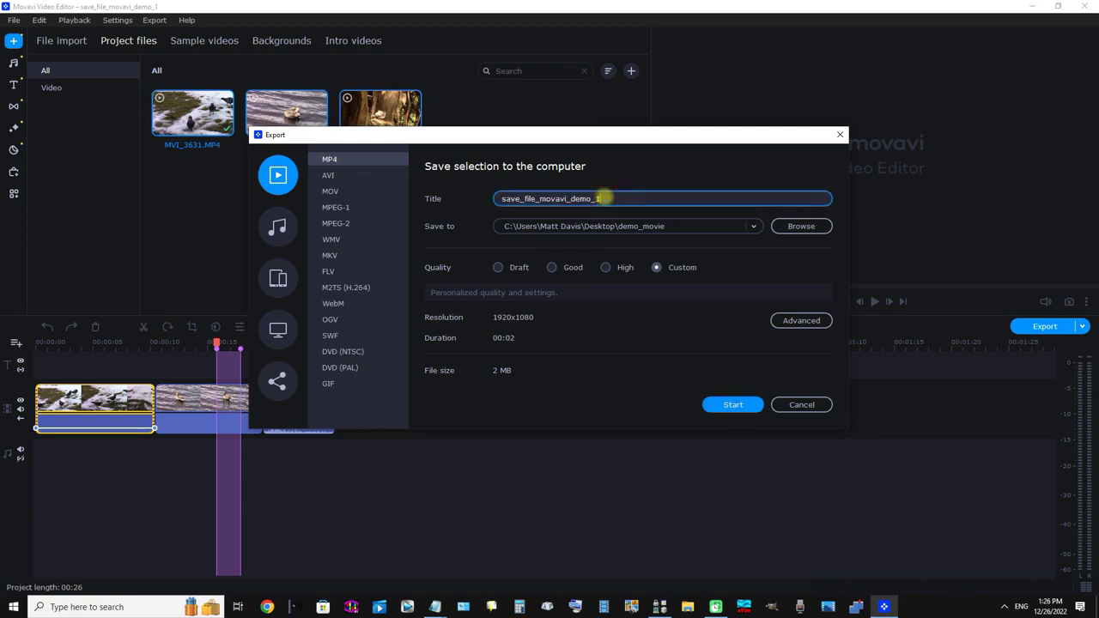
{"action": "left_click_drag", "start_coordinate": [604, 198], "coordinate": [479, 192]}
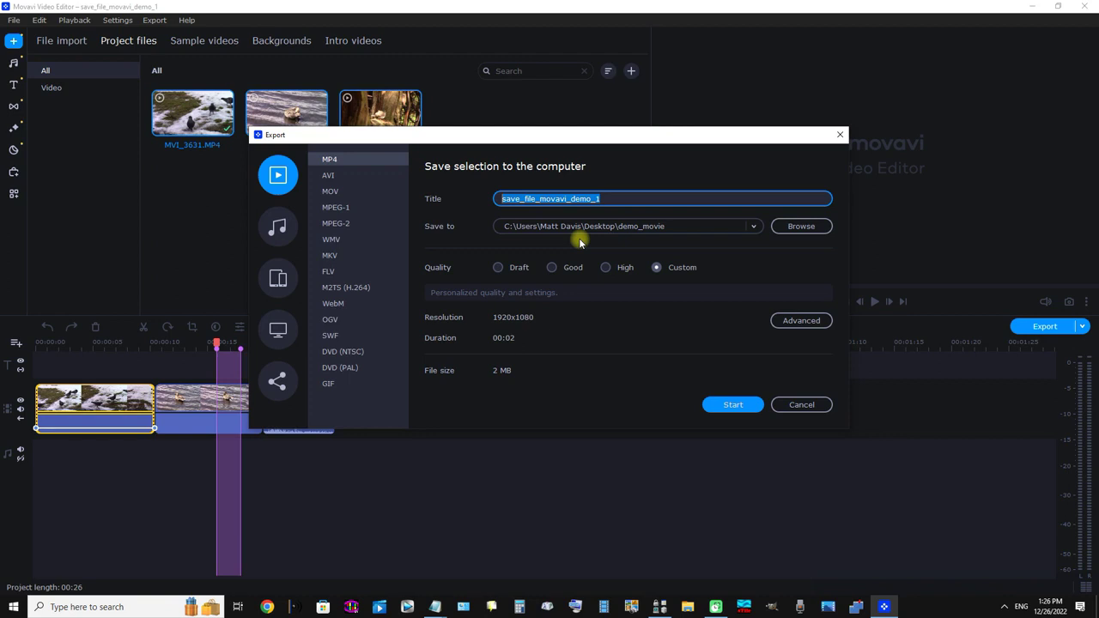
{"action": "type", "text": "short"}
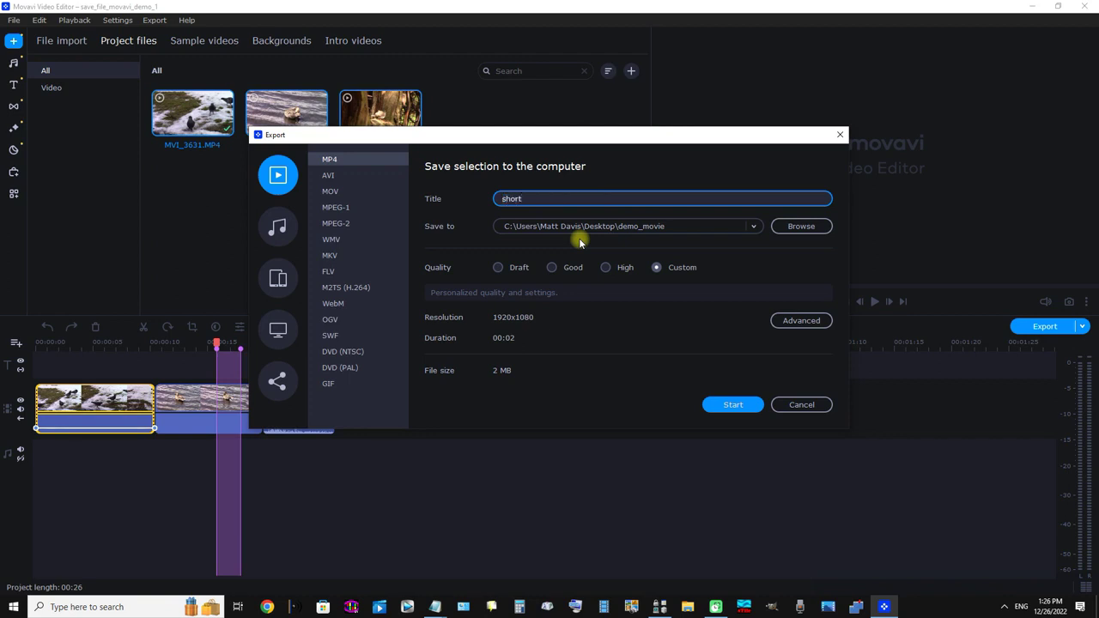
{"action": "type", "text": "_clip_2sec"}
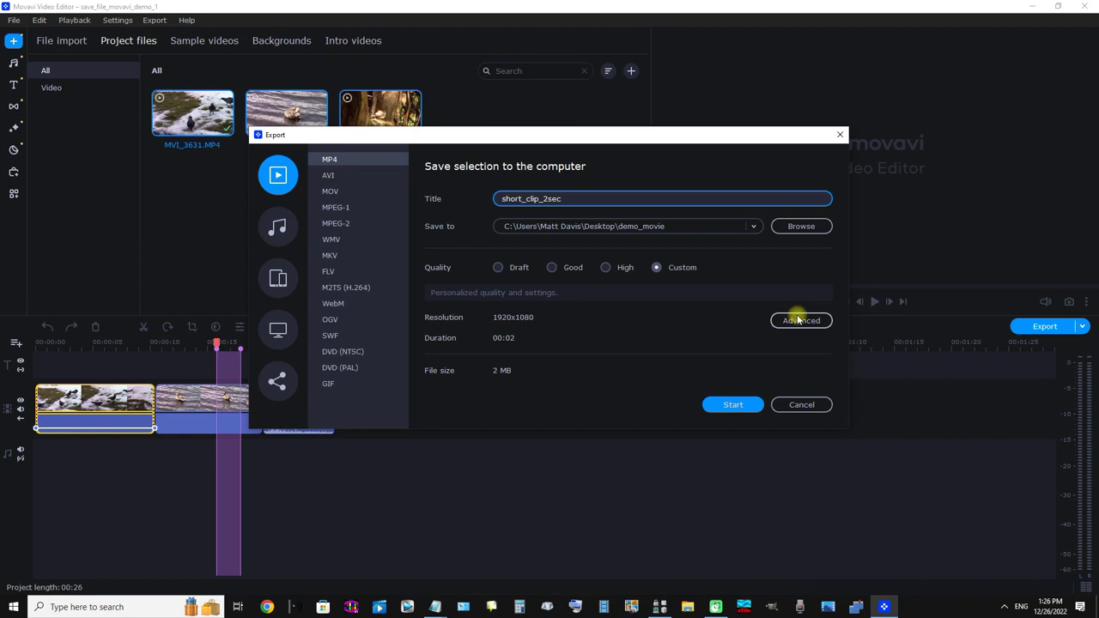
Step: Accept the selection's advanced settings unchanged, giving Custom 1920x1080 quality and about 2 MB
{"action": "left_click", "coordinate": [798, 322]}
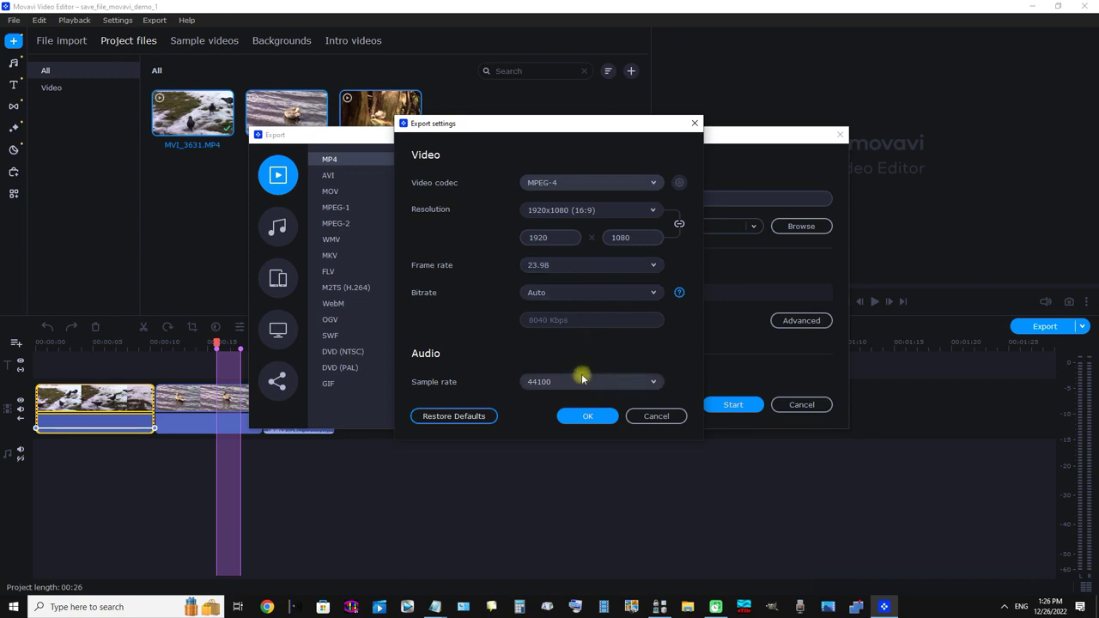
{"action": "left_click", "coordinate": [596, 419]}
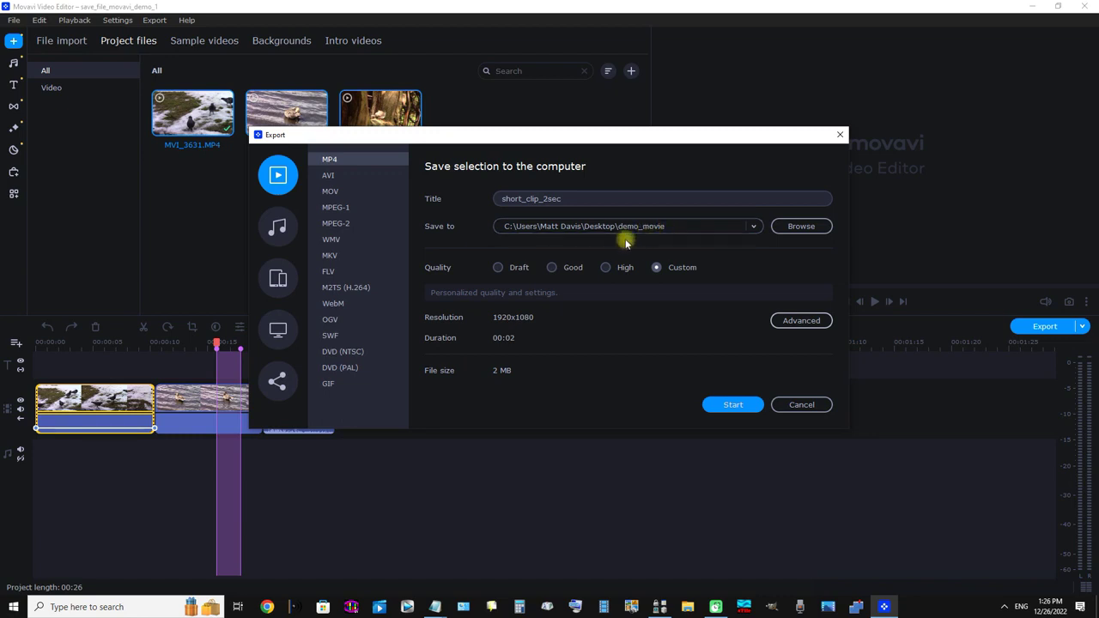
Step: Save the selection as short_clip_2sec.mp4, toggling Open output folder before confirming
{"action": "left_click", "coordinate": [726, 408]}
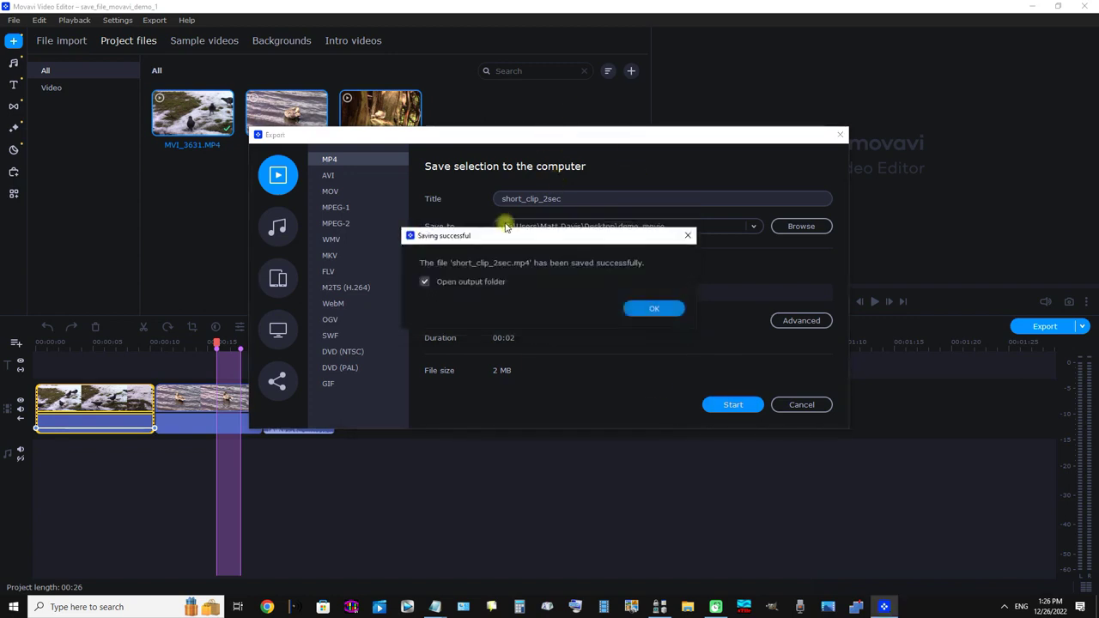
{"action": "left_click", "coordinate": [423, 281]}
{"action": "left_click", "coordinate": [650, 309]}
Step: Confirm the finished export to reveal short_clip_2sec (4.23 MB, 2 s) beside video_file_1 in demo_movie
{"action": "left_click", "coordinate": [652, 313]}
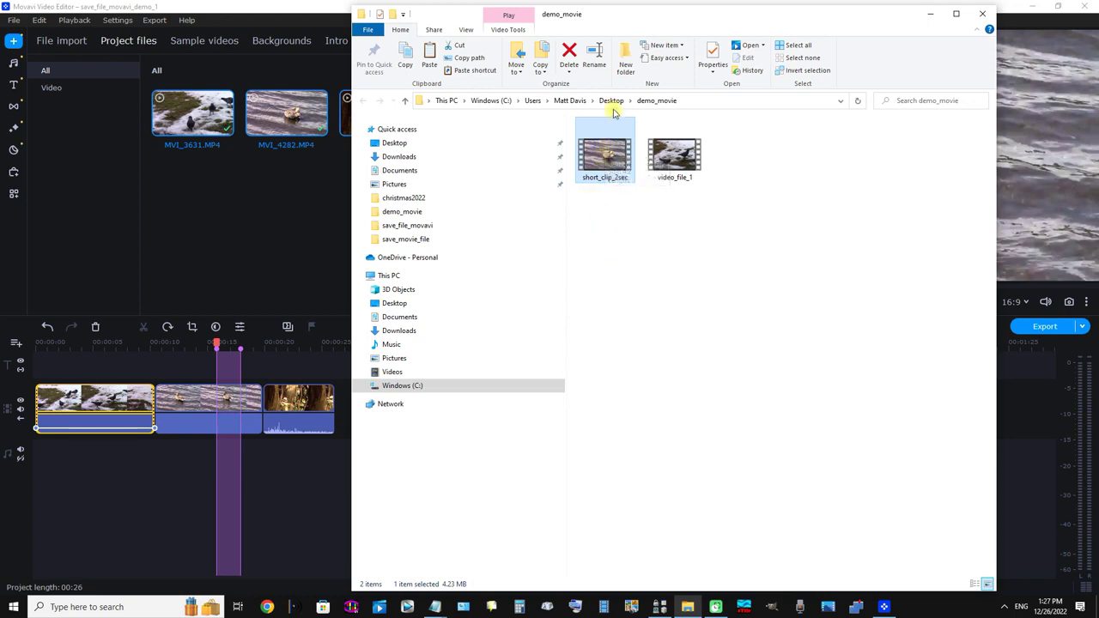
{"action": "mouse_move", "coordinate": [613, 161]}
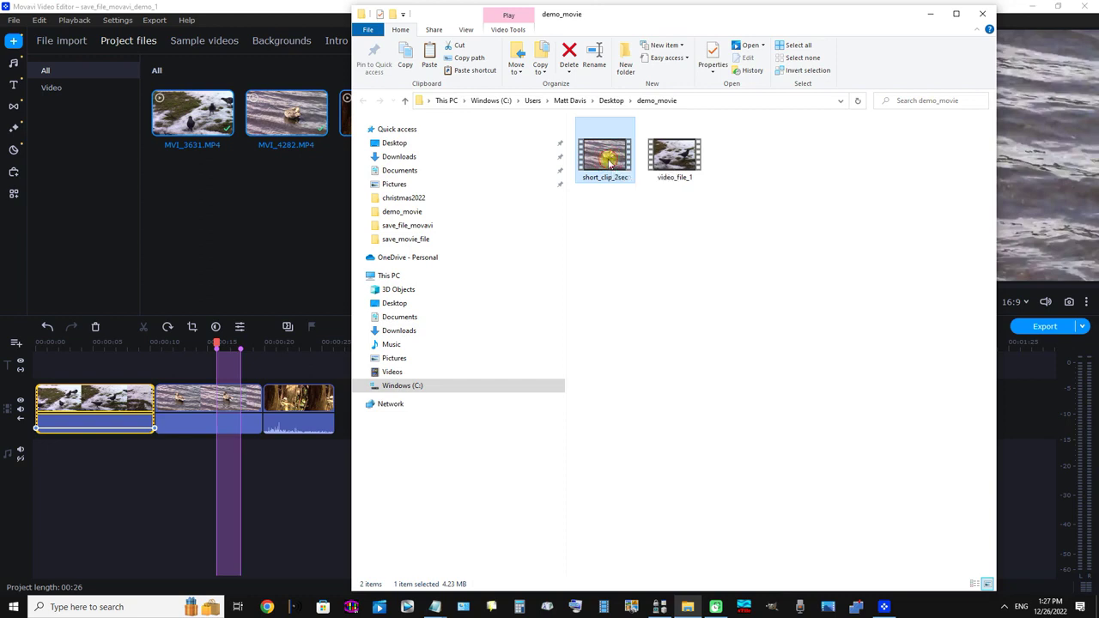
Step: Play short_clip_2sec.mp4 from the demo_movie folder in Movies & TV
{"action": "double_click", "coordinate": [608, 160]}
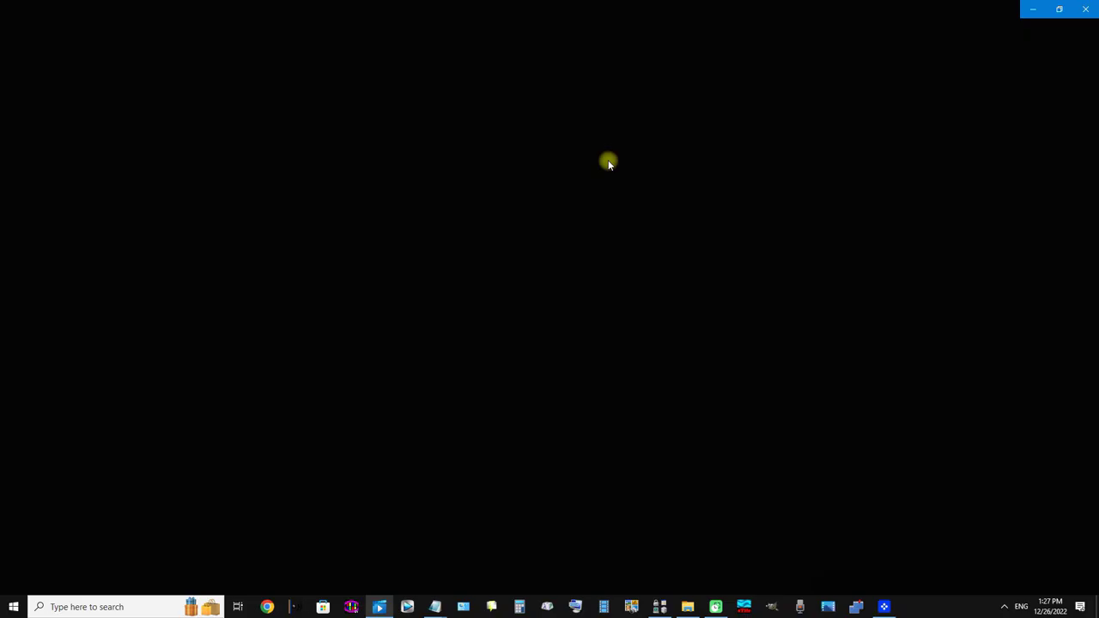